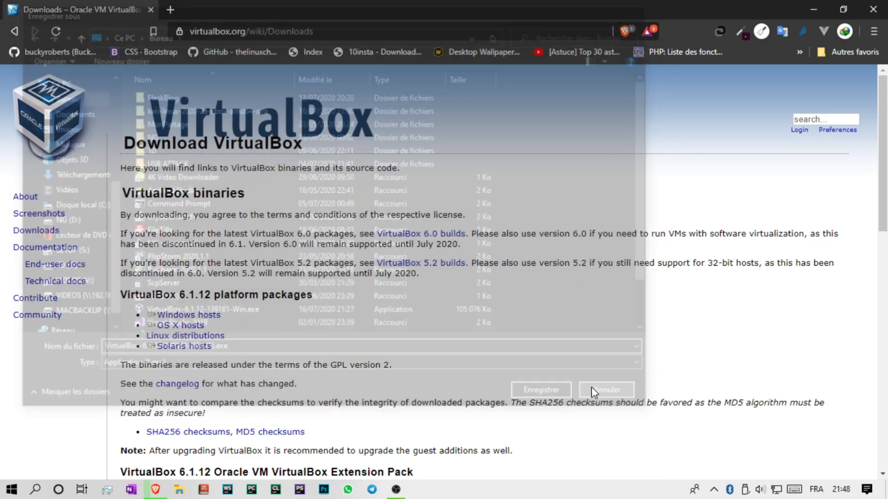
Search the web for "kali linux" in a new tab and open the Official Kali Linux Downloads page.
click(165, 7)
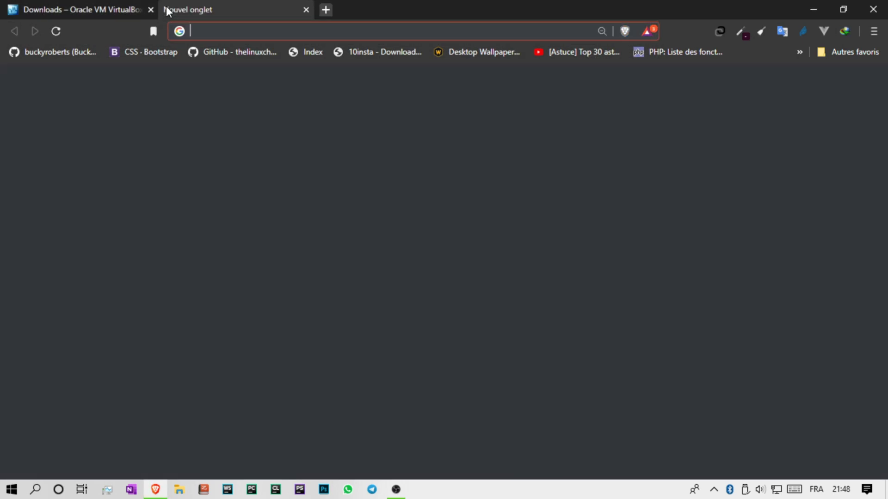
text(kali linux)
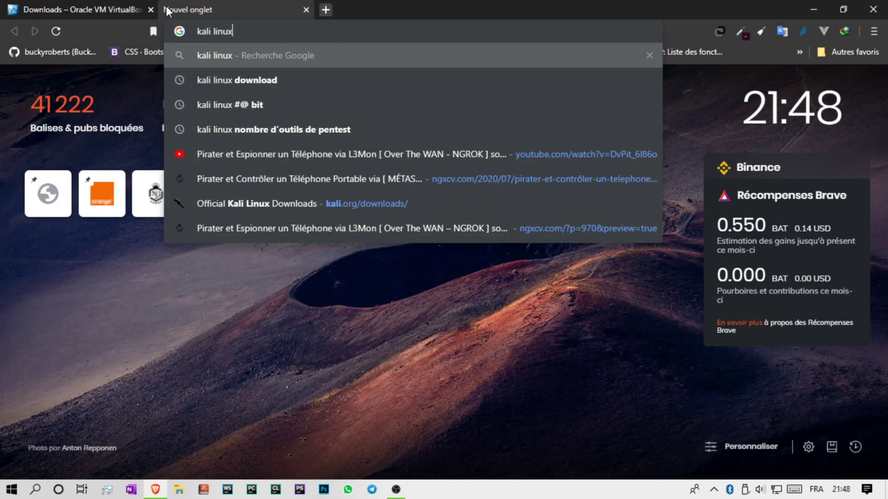
key(Return)
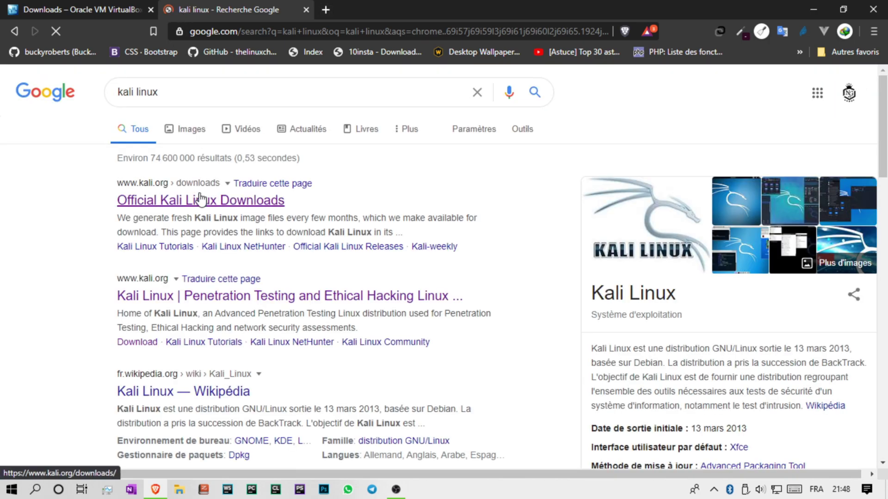
click(200, 199)
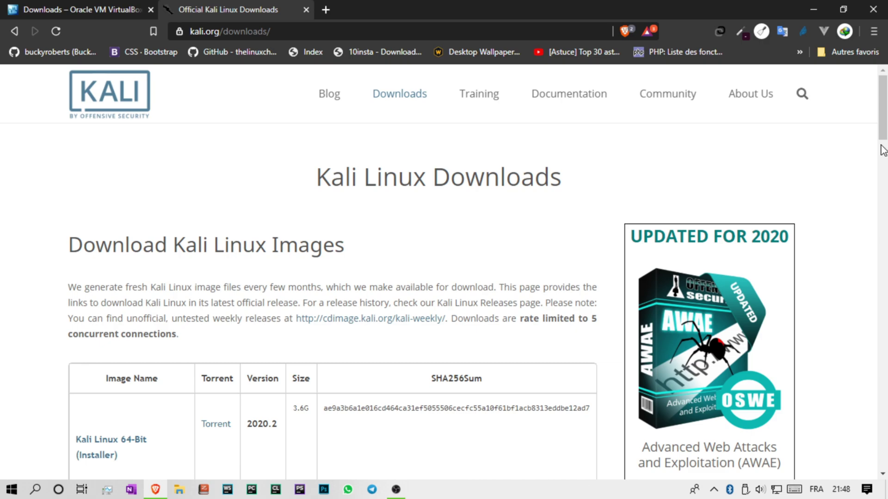
Find the Kali Linux 64-bit VirtualBox entry in the image table and open its Offensive Security VM Download Page.
scroll(883, 157, down, 5)
drag(884, 162, 884, 227)
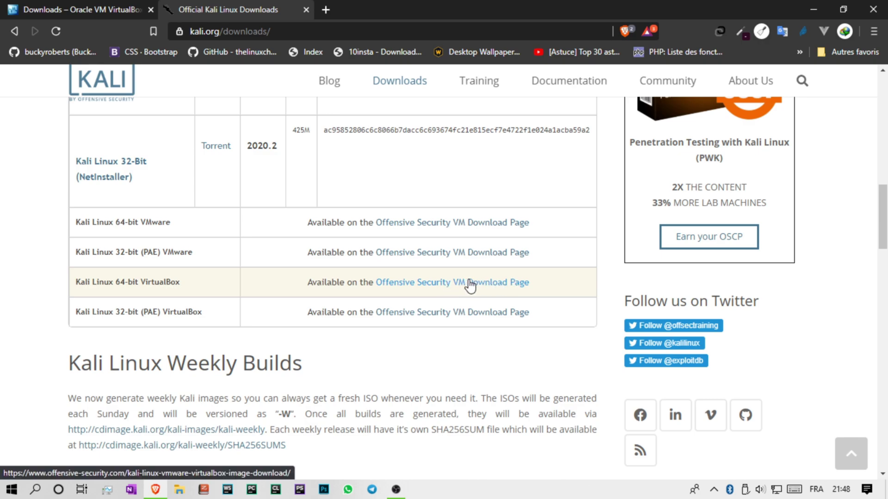
drag(183, 285, 77, 289)
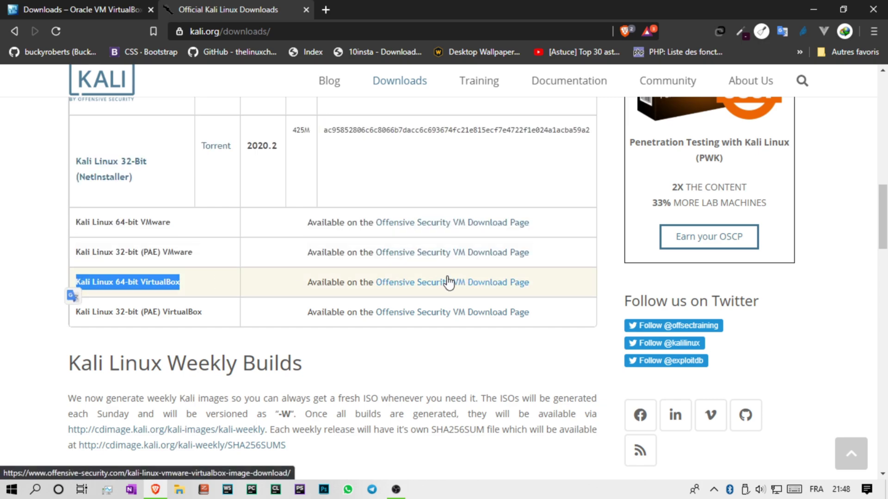
drag(173, 224, 109, 226)
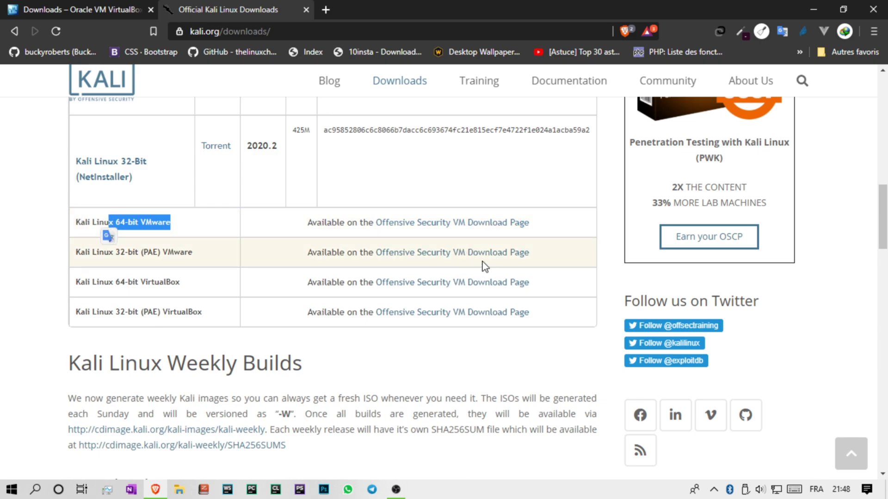
click(476, 284)
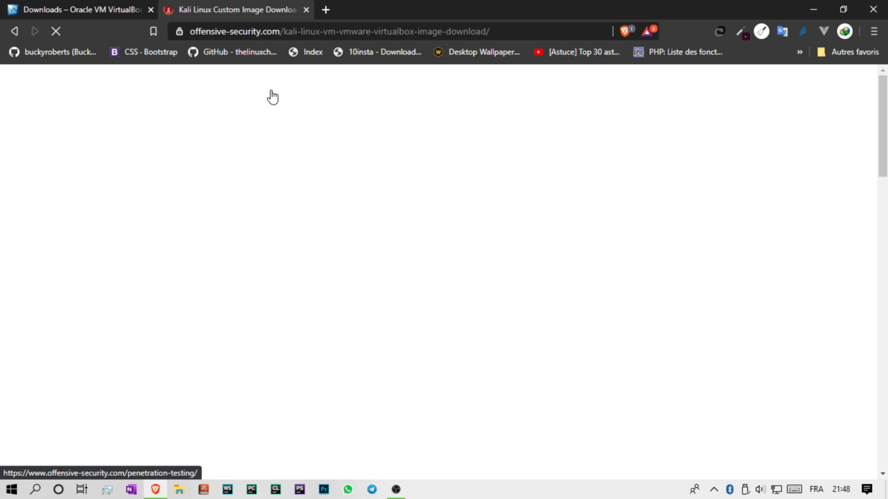
Save the torrent file of the Kali Linux VirtualBox 64-bit image to the desktop as kali-linux-2020.2a-vbox-amd64.ova.torrent.
scroll(818, 241, down, 5)
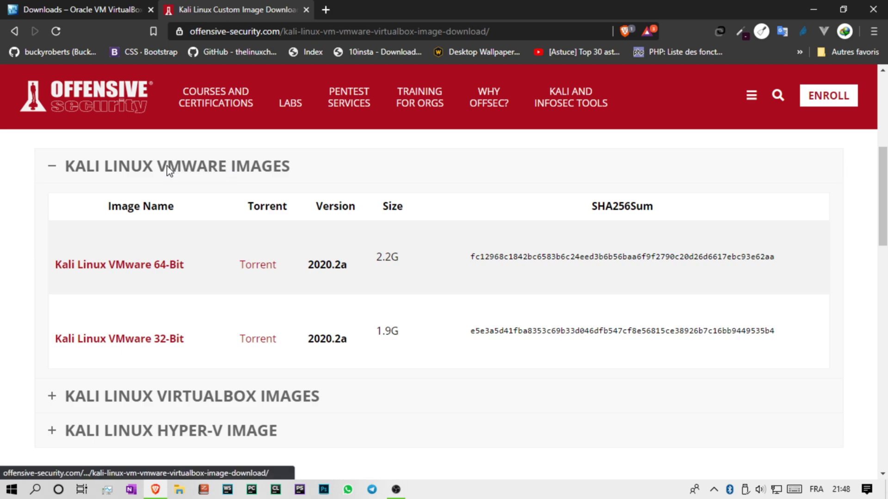
click(215, 396)
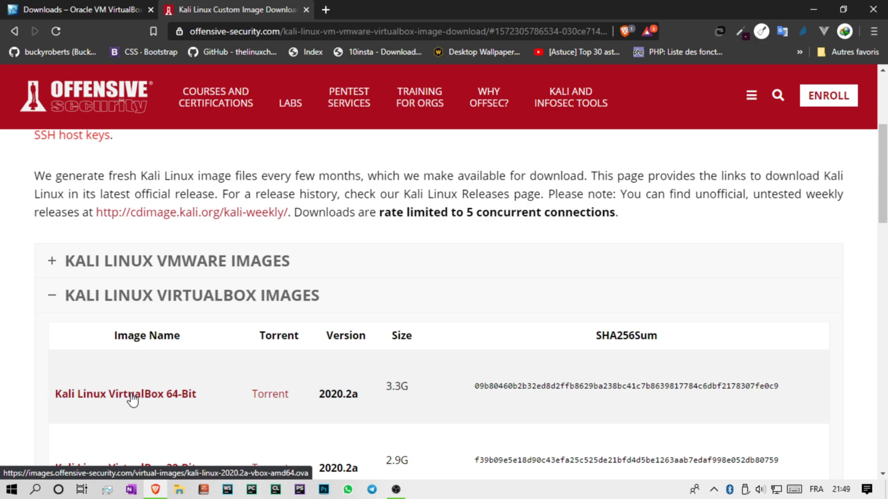
click(268, 395)
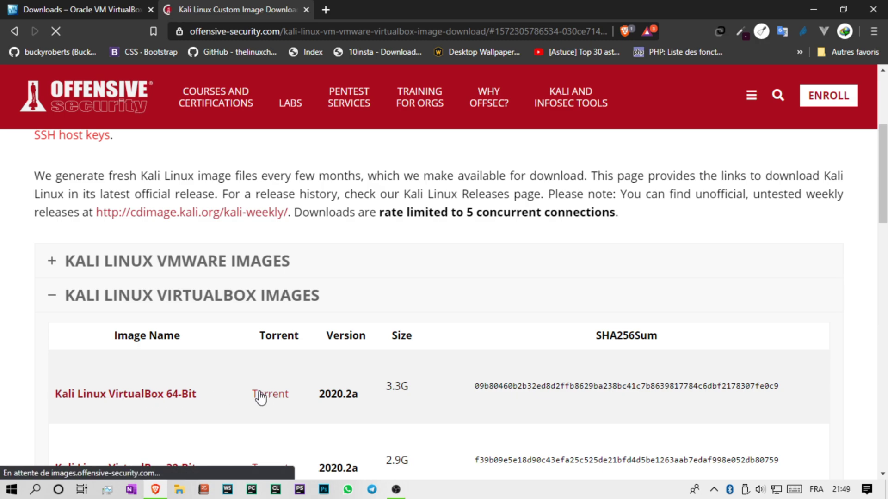
click(782, 168)
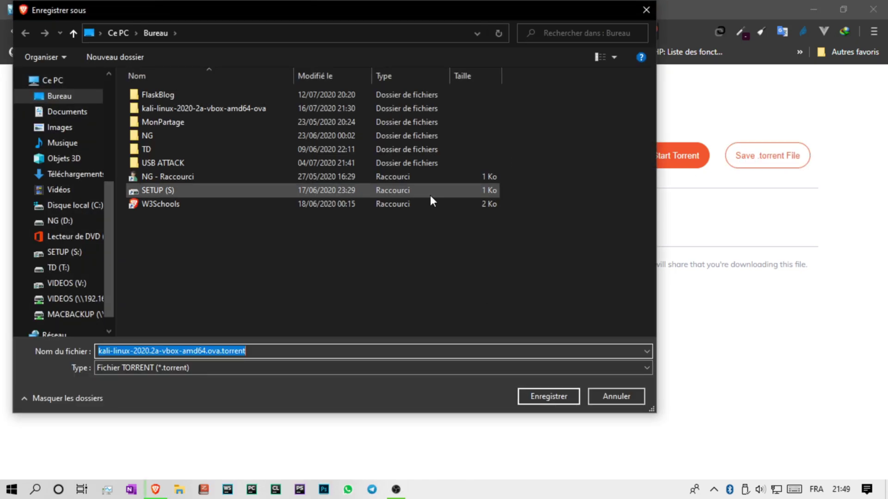
click(560, 393)
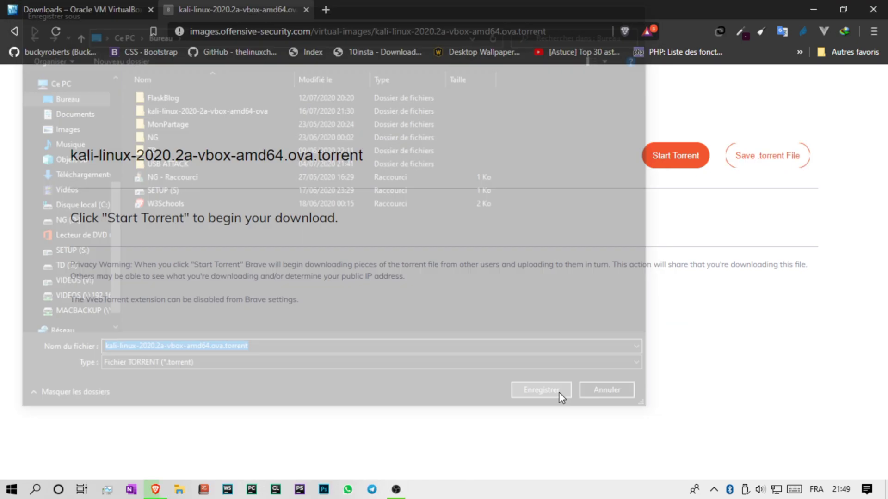
Return to the custom image download page and examine the default login and password given for the images.
click(16, 31)
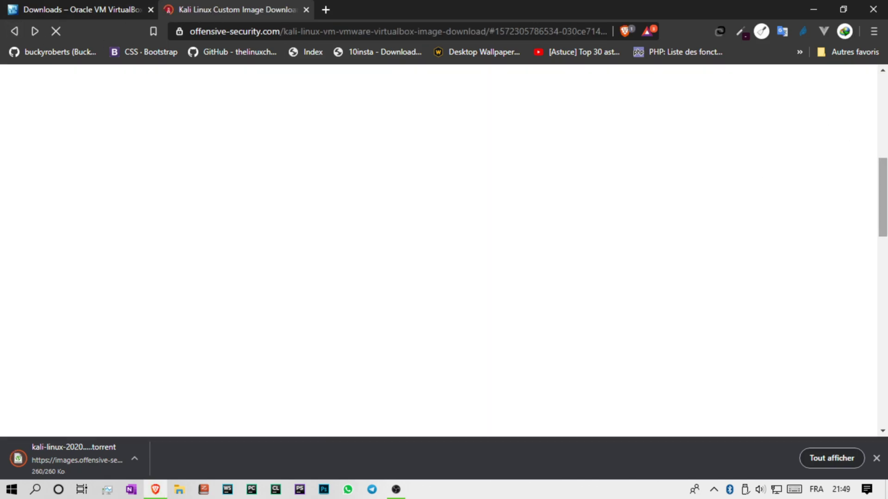
drag(884, 150, 884, 140)
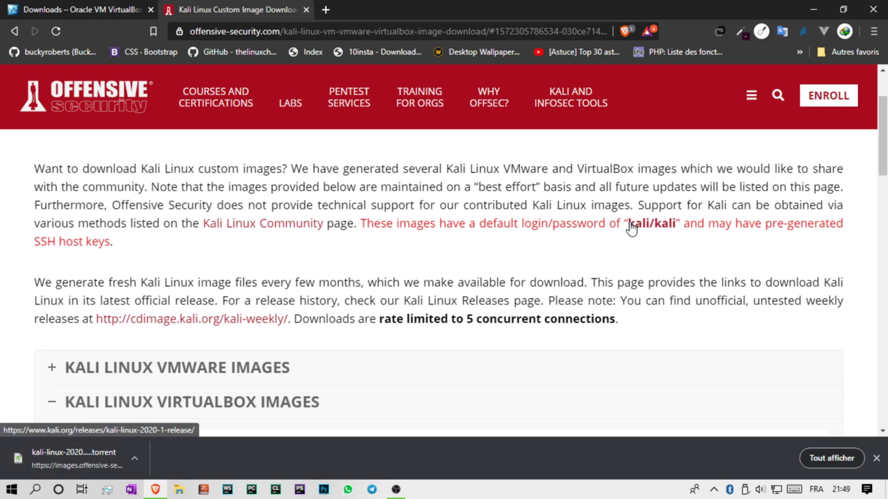
drag(625, 223, 671, 222)
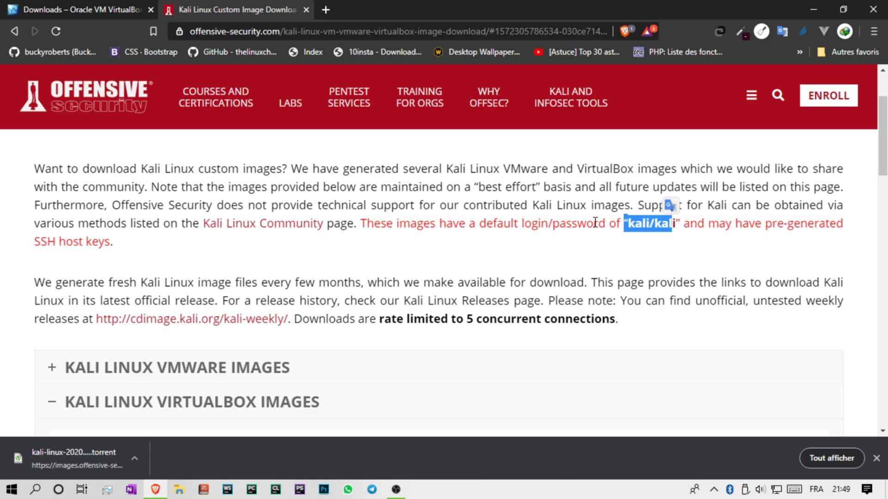
drag(605, 222, 521, 223)
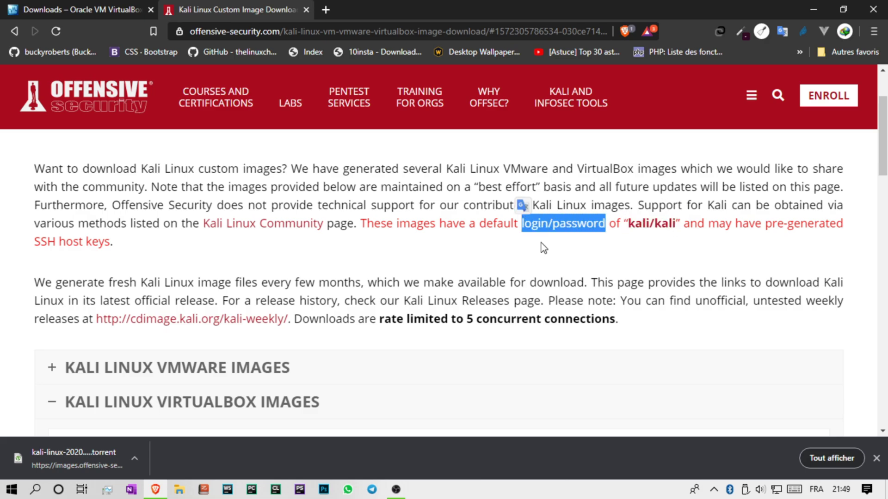
click(571, 266)
Install Oracle VM VirtualBox 6.1.12 from the desktop installer with the default components, location and shortcuts, and finish with the launch option enabled.
click(815, 9)
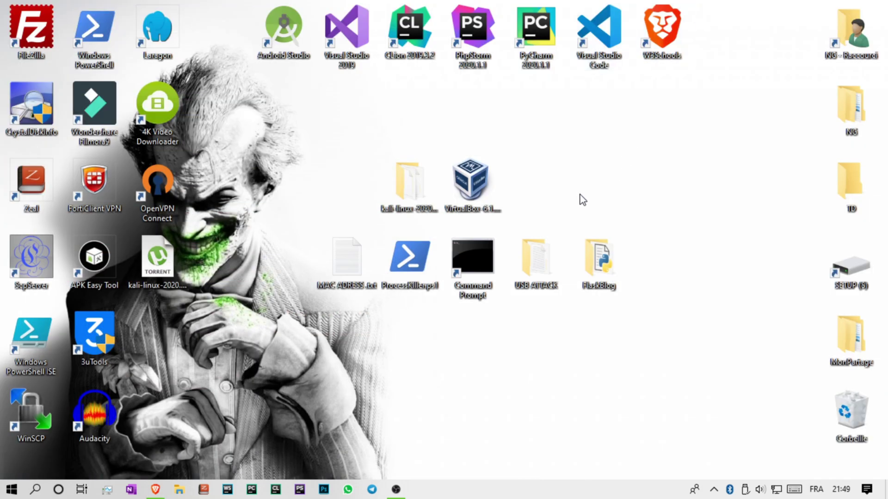
double_click(474, 190)
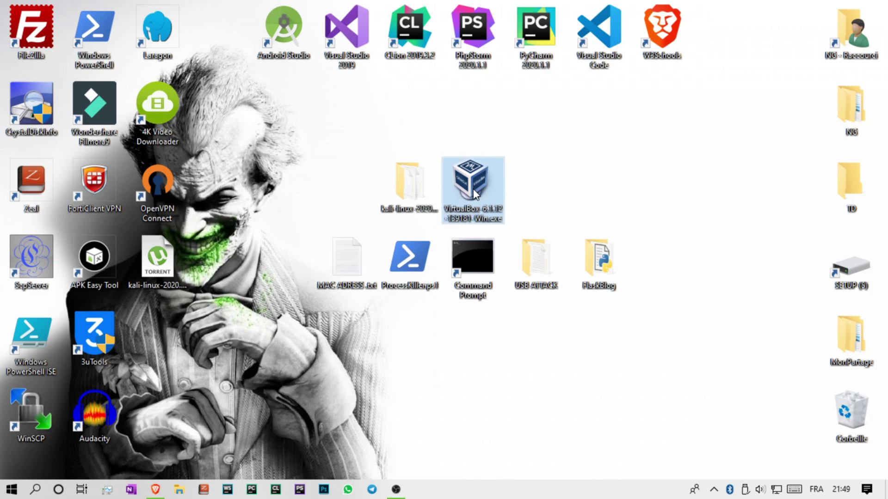
click(487, 258)
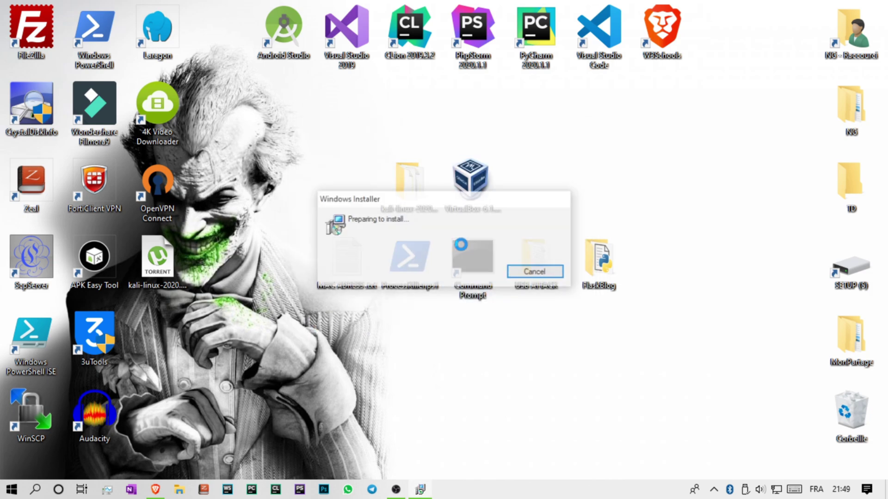
click(513, 347)
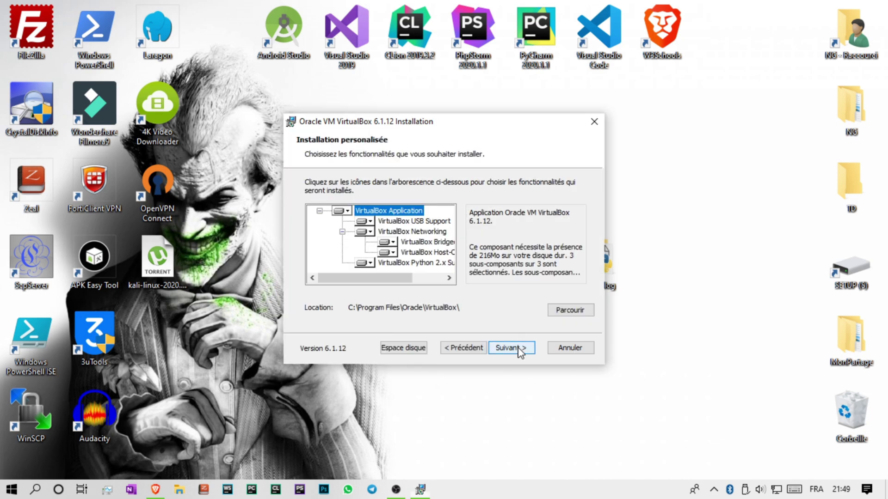
click(516, 348)
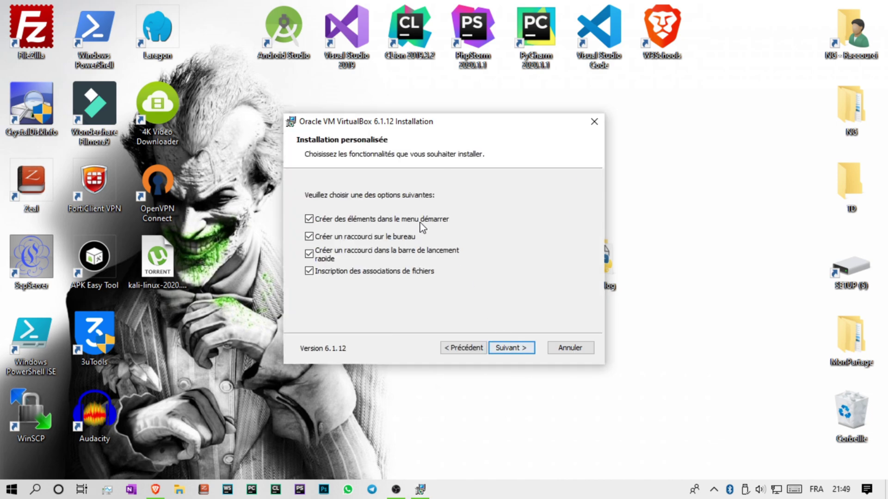
click(520, 351)
click(519, 350)
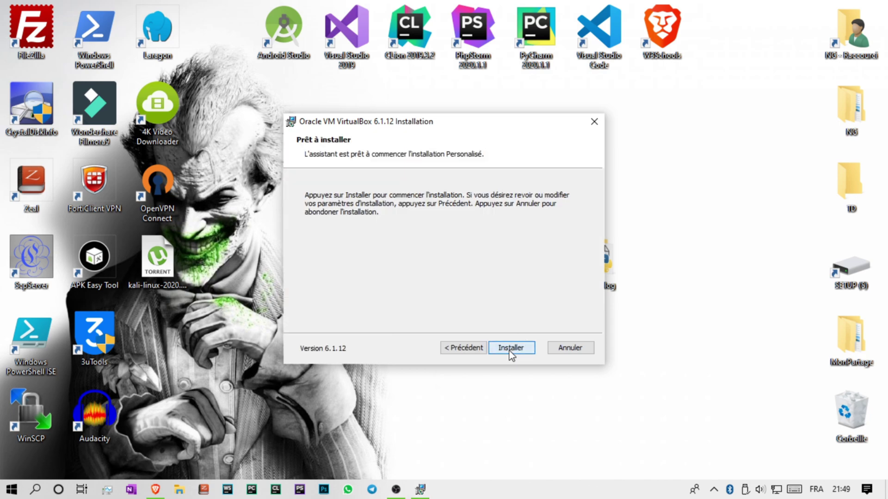
click(509, 351)
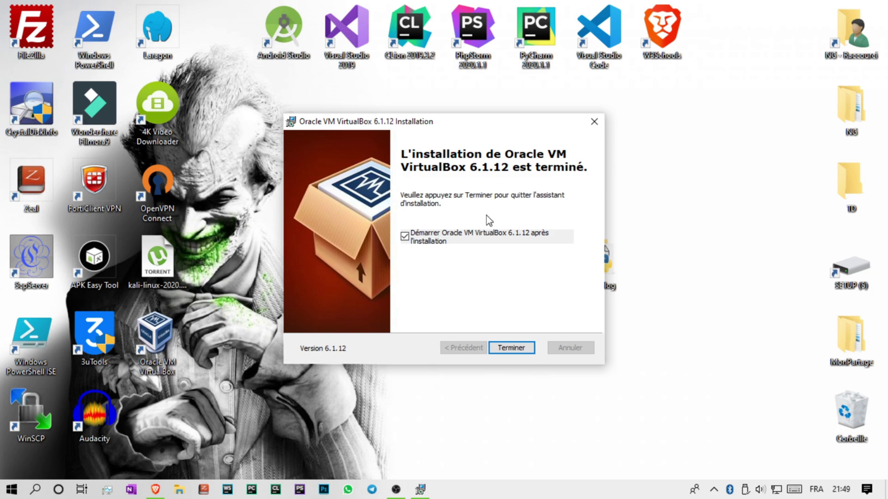
click(510, 351)
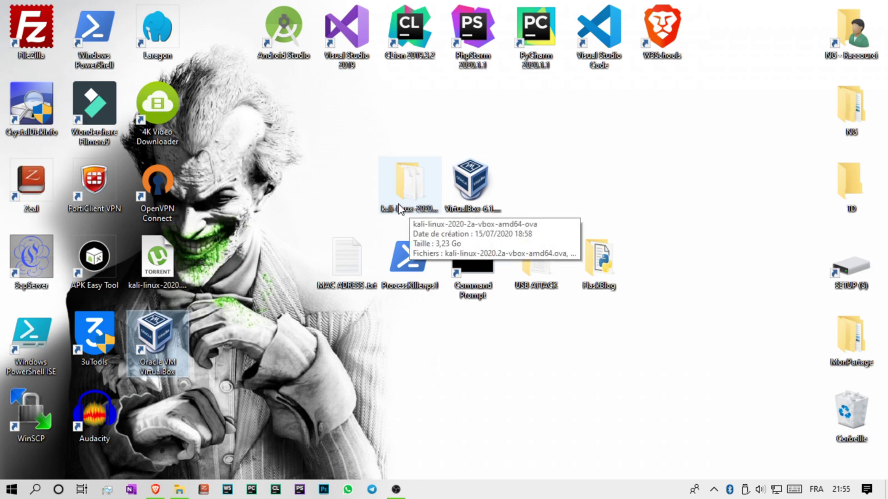
Import kali-linux-2020.2a-vbox-amd64.ova from its desktop folder into VirtualBox with the suggested settings and accept the software licence.
double_click(399, 195)
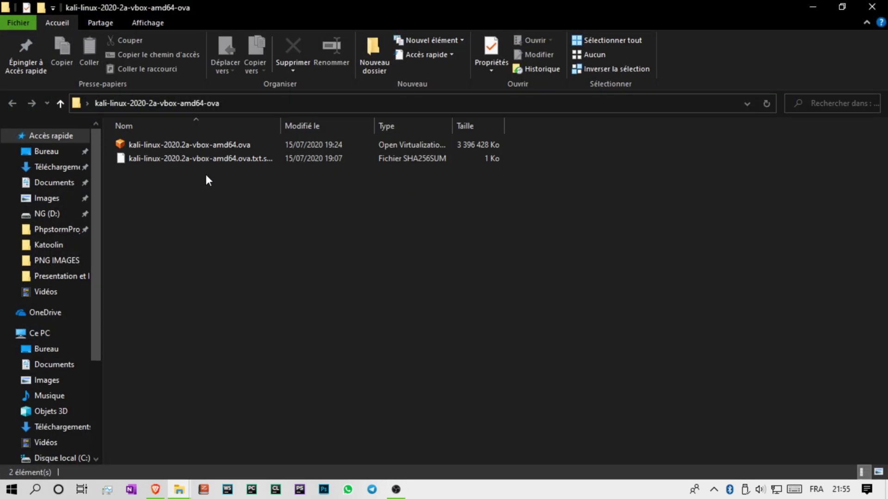
click(235, 144)
double_click(231, 145)
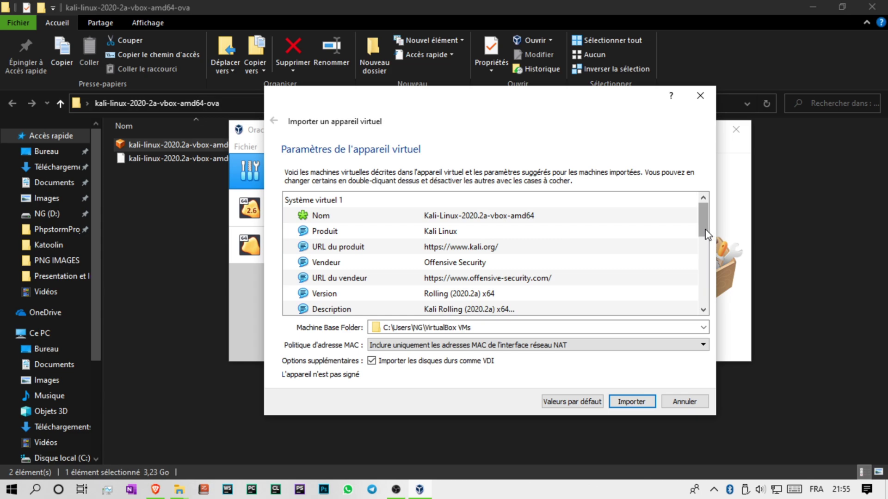
drag(706, 235, 706, 305)
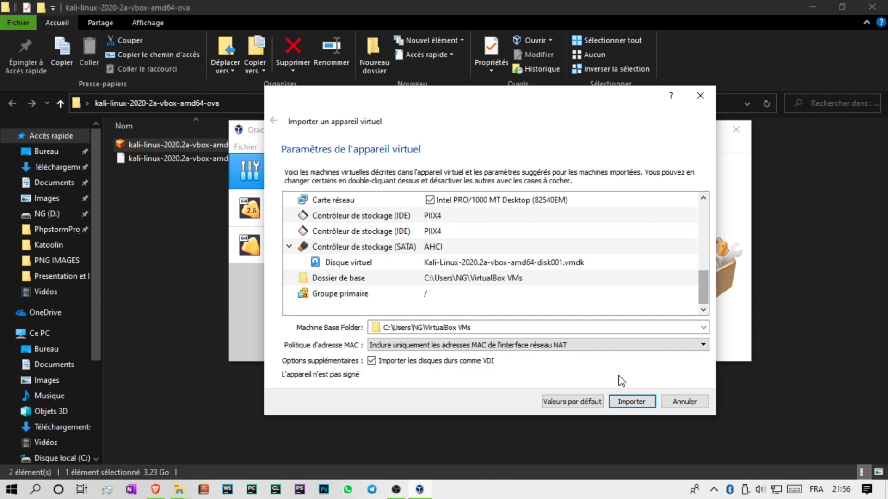
click(613, 405)
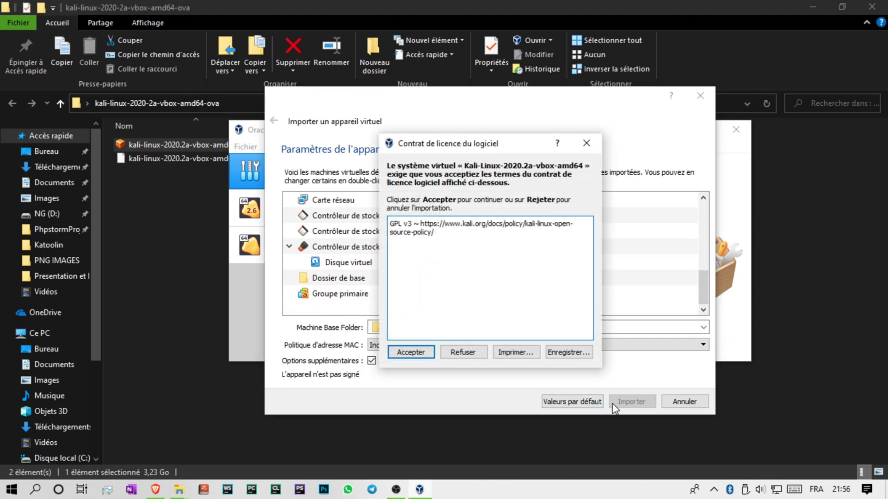
click(411, 352)
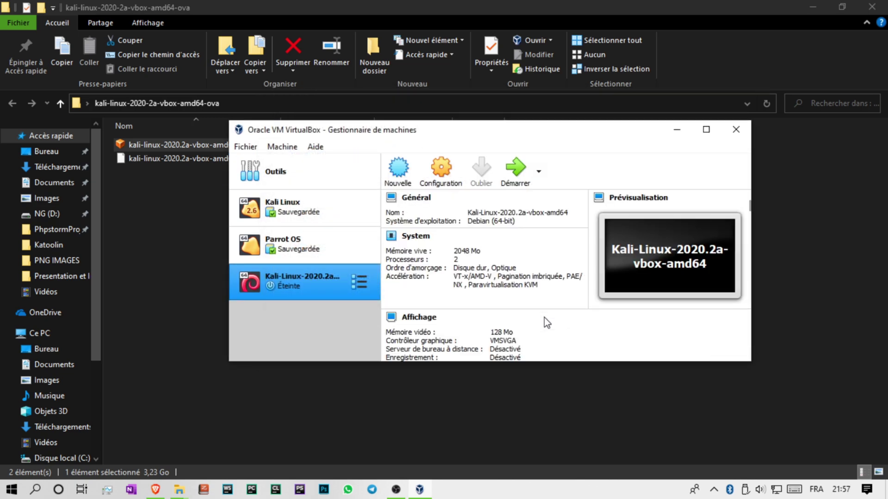
Start the imported Kali-Linux-2020.2a-vbox-amd64 machine, boot Kali GNU/Linux and dismiss the keyboard capture and mouse integration notices.
click(512, 173)
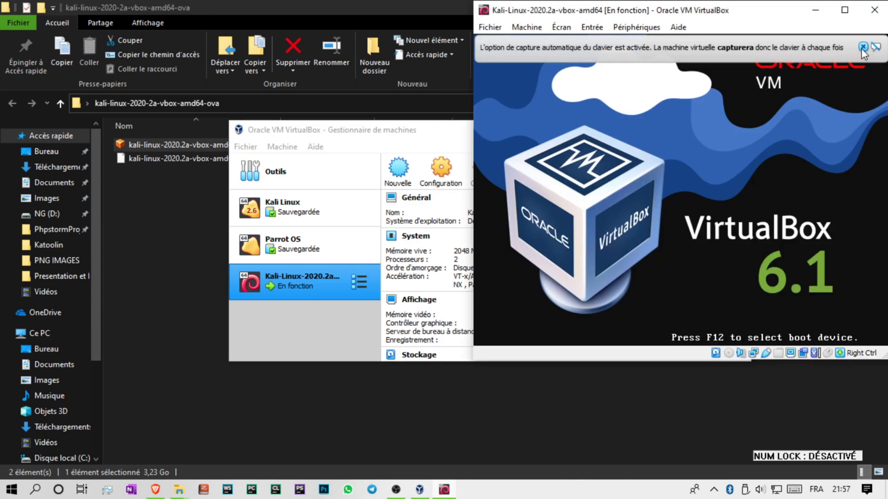
click(862, 47)
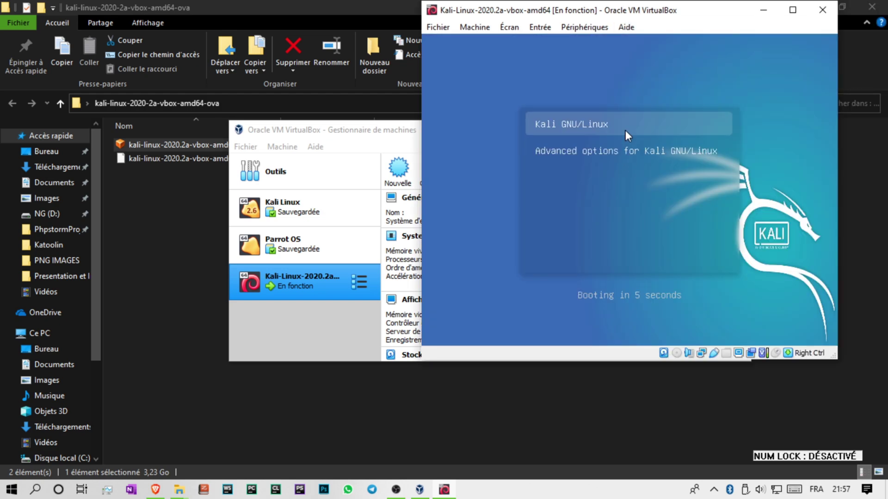
click(625, 131)
key(Return)
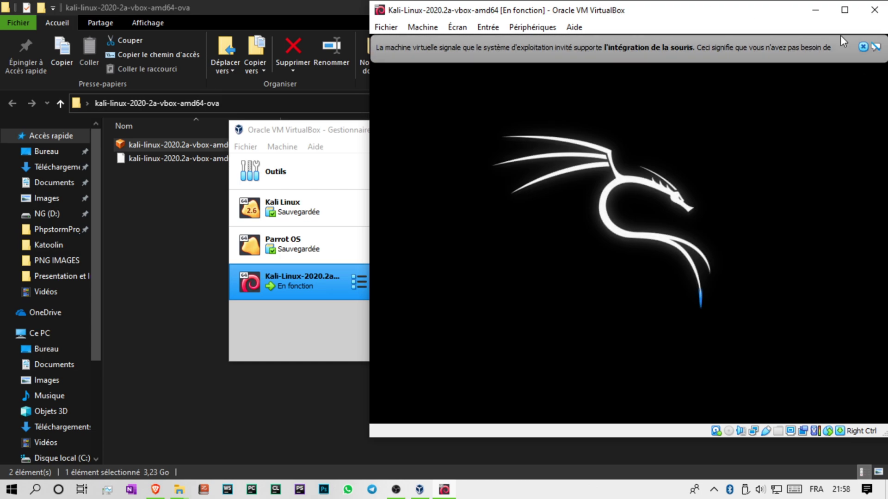
click(864, 48)
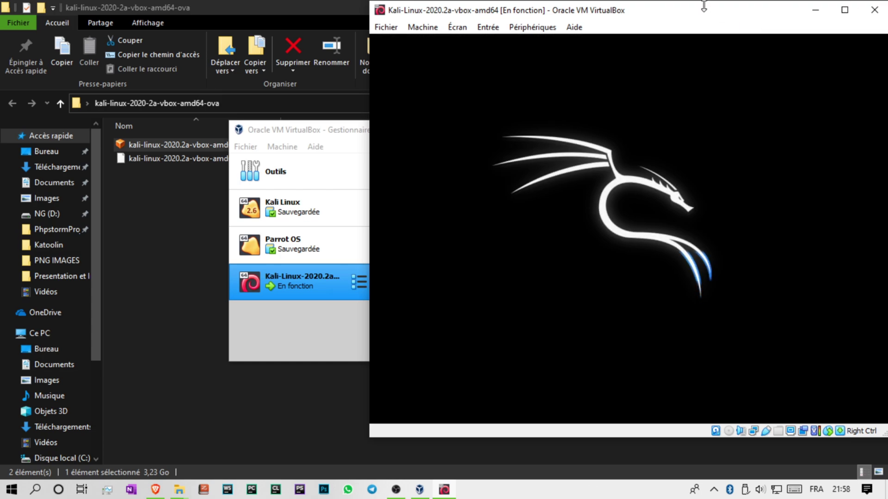
Reposition the virtual machine window to show the login form, and log in to Kali with the default username and password.
drag(710, 15, 555, 24)
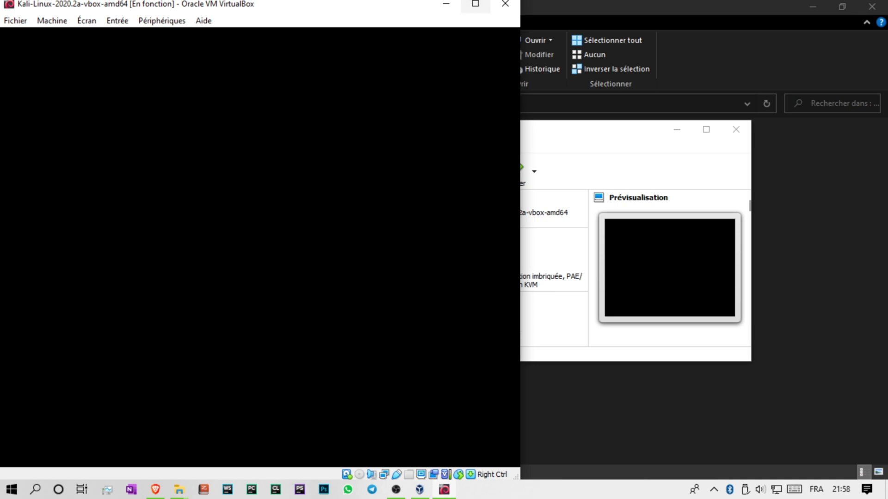
drag(329, 14, 478, 18)
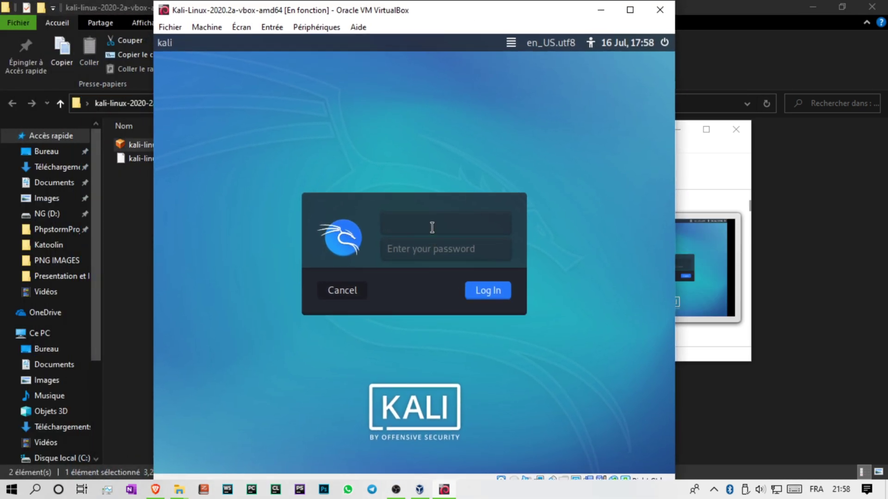
key(Tab)
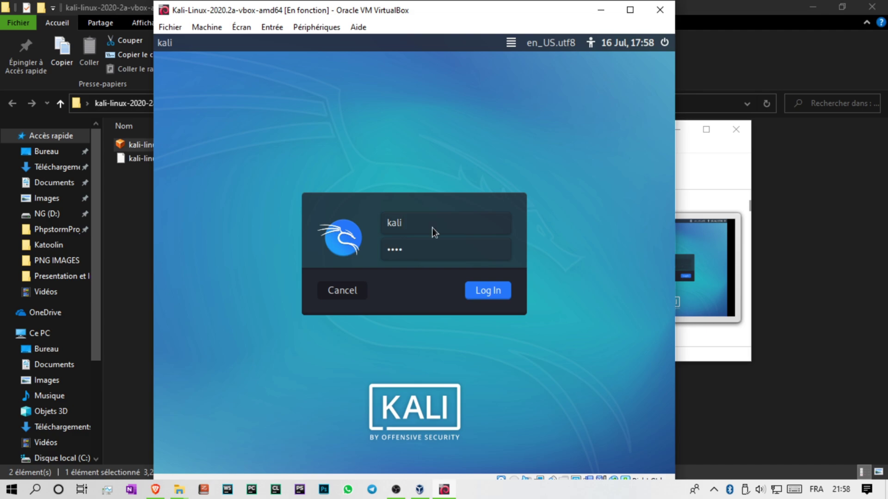
key(Return)
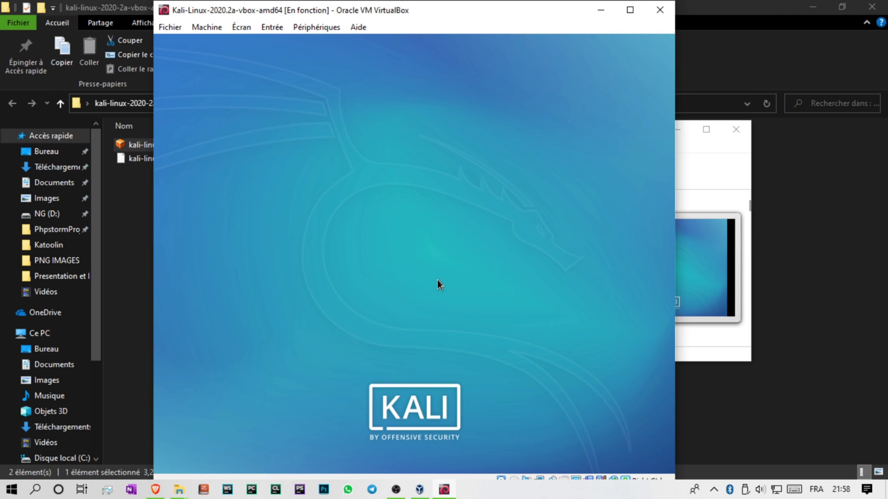